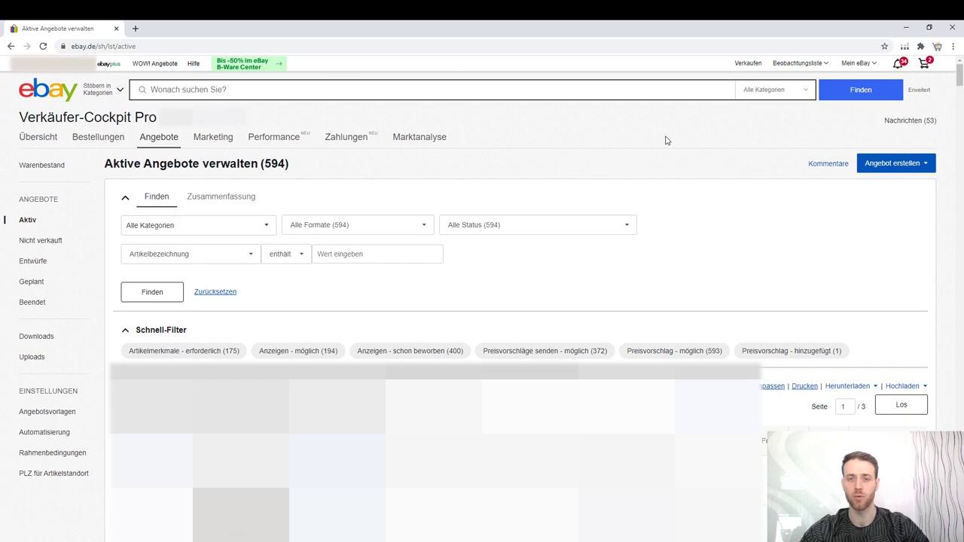
Step: Open the Verkaufsaktionen page in the Marketing area and start creating a Mengenrabatt promotion
left_click_drag(734, 64, 760, 63)
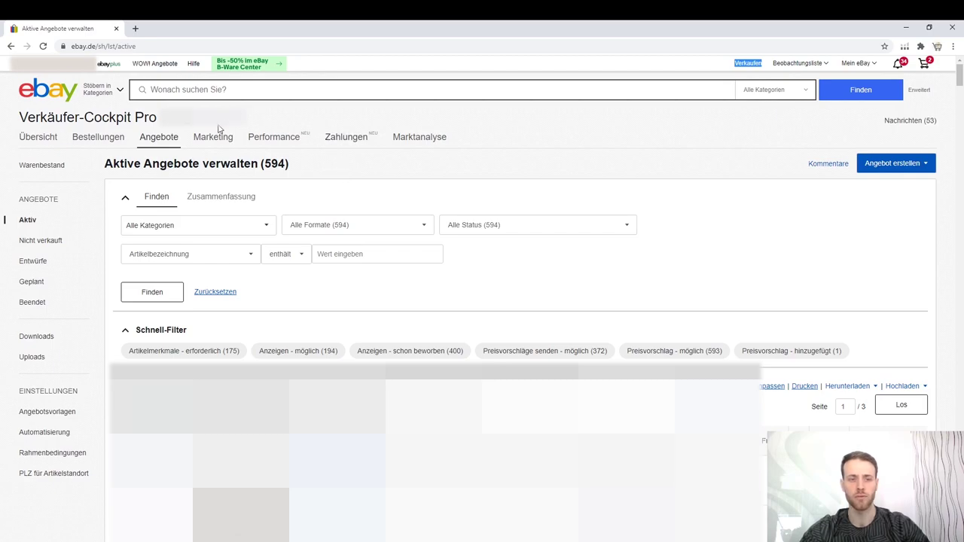
mouse_move(214, 144)
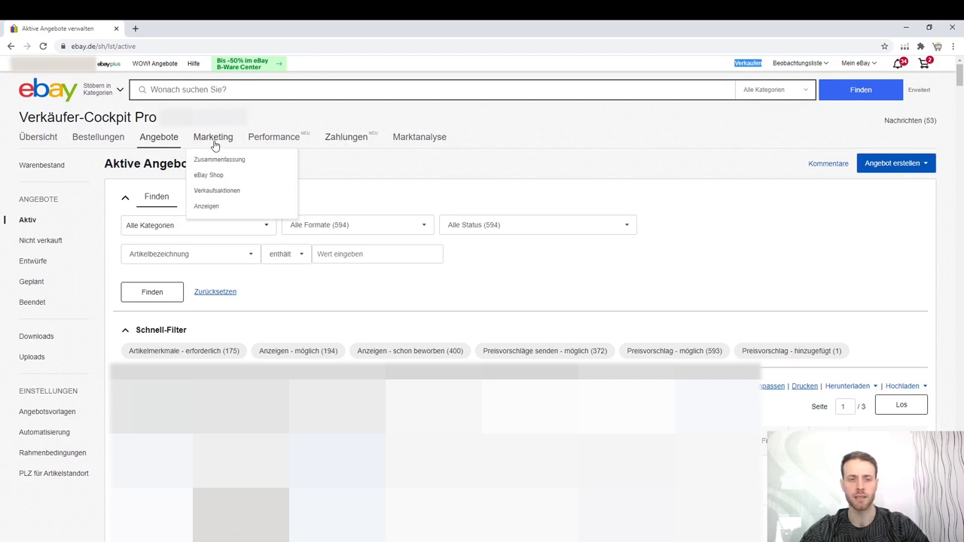
left_click(217, 192)
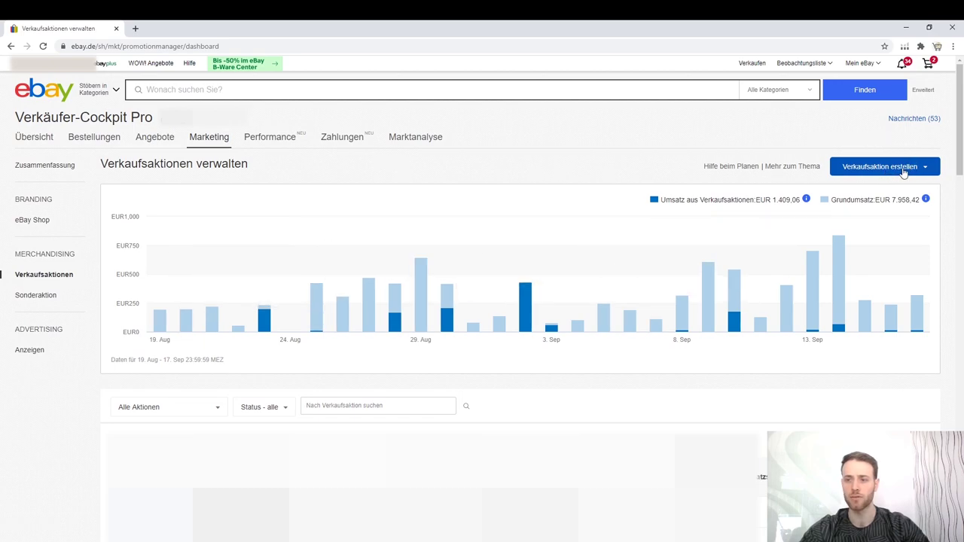
left_click(912, 172)
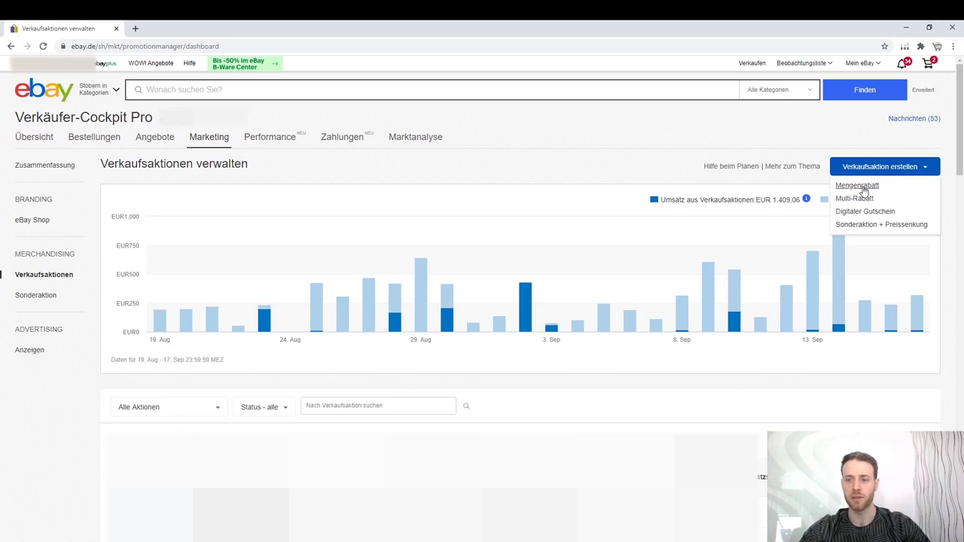
left_click(863, 189)
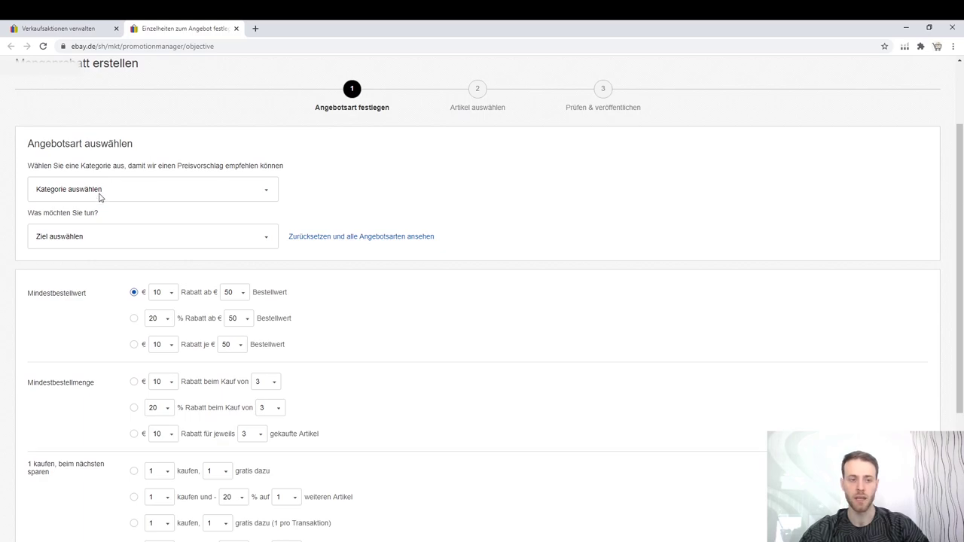
double_click(100, 167)
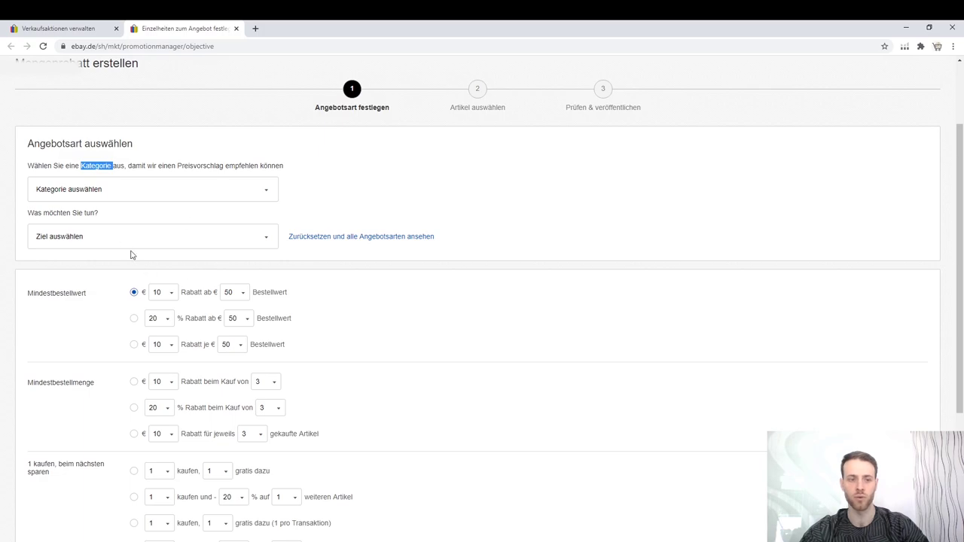
scroll(138, 261, "down", 1)
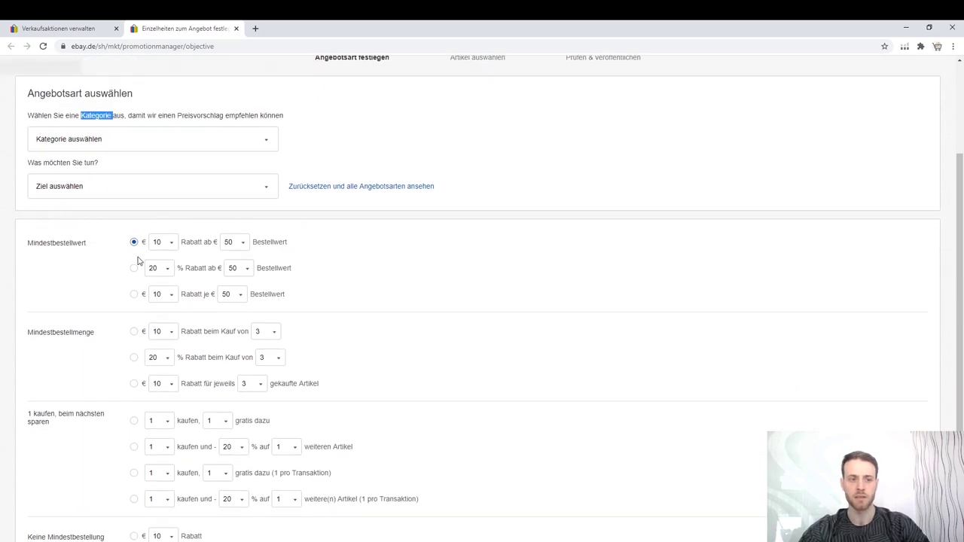
double_click(74, 334)
double_click(68, 244)
left_click(77, 283)
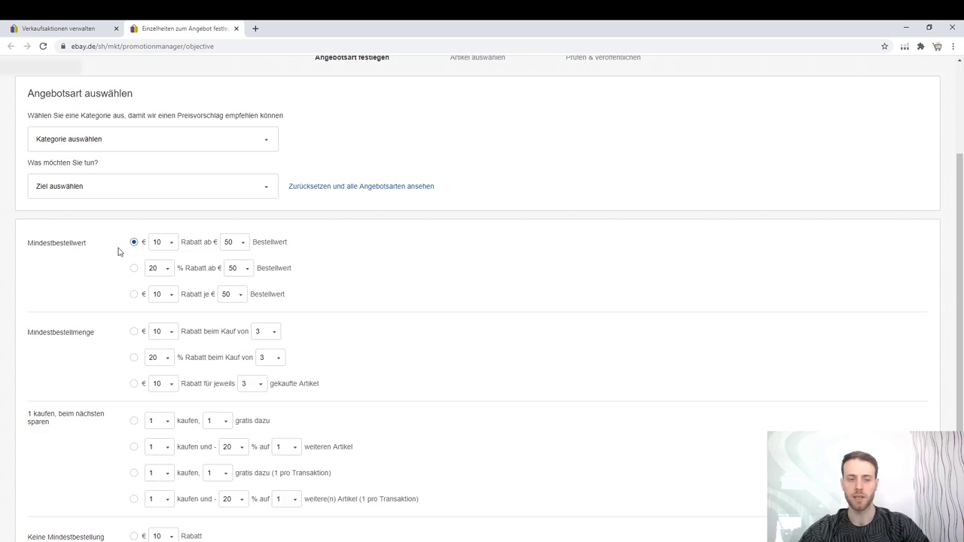
Step: Set the first Mindestbestellwert offer to a €10 discount on orders from €100
left_click(171, 244)
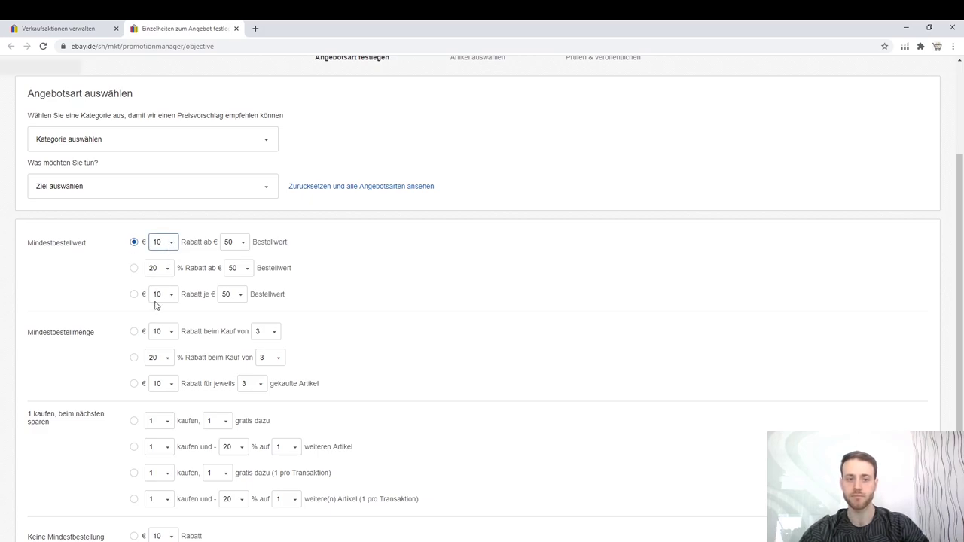
left_click(229, 245)
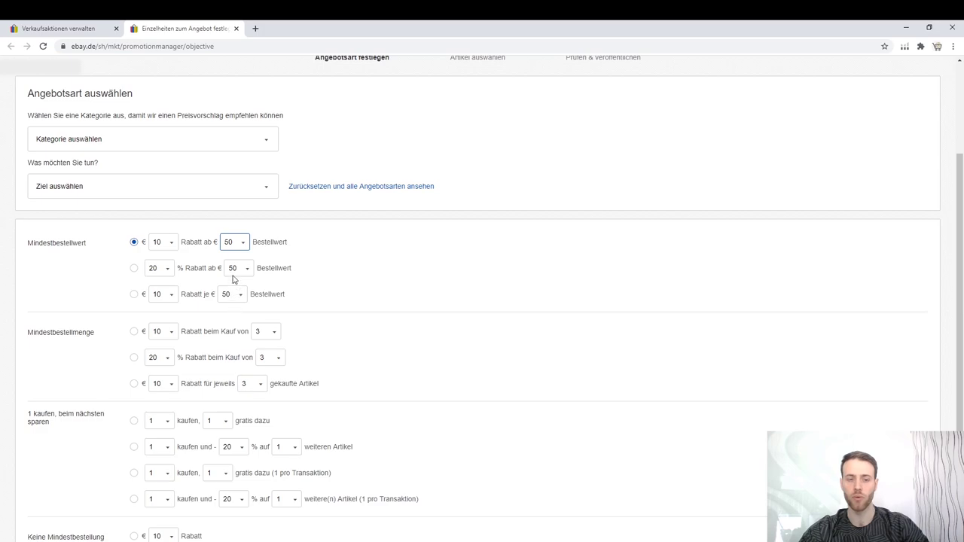
key("Down")
left_click(172, 245)
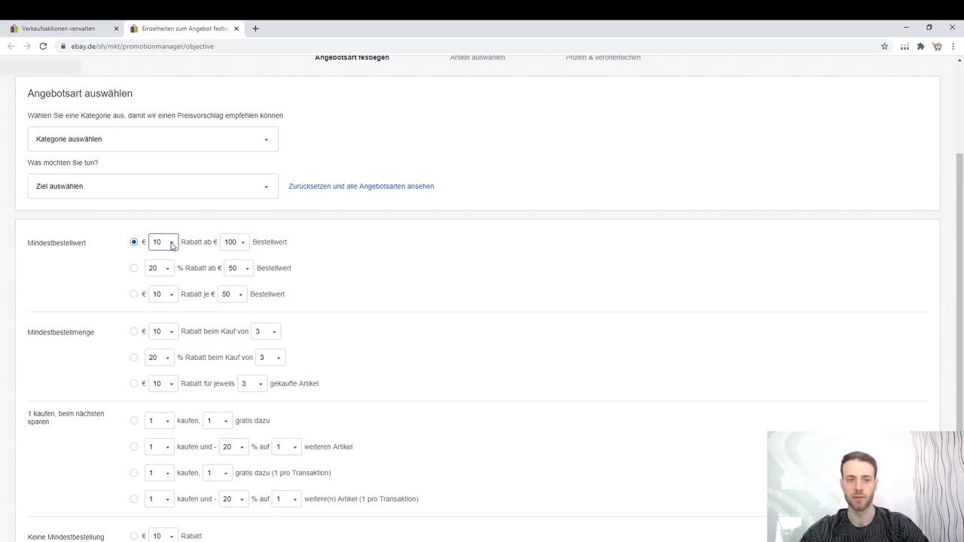
Step: Choose the percentage offer under Mindestbestellwert and set it to 10 % discount on orders from €100
left_click(134, 269)
key("Tab")
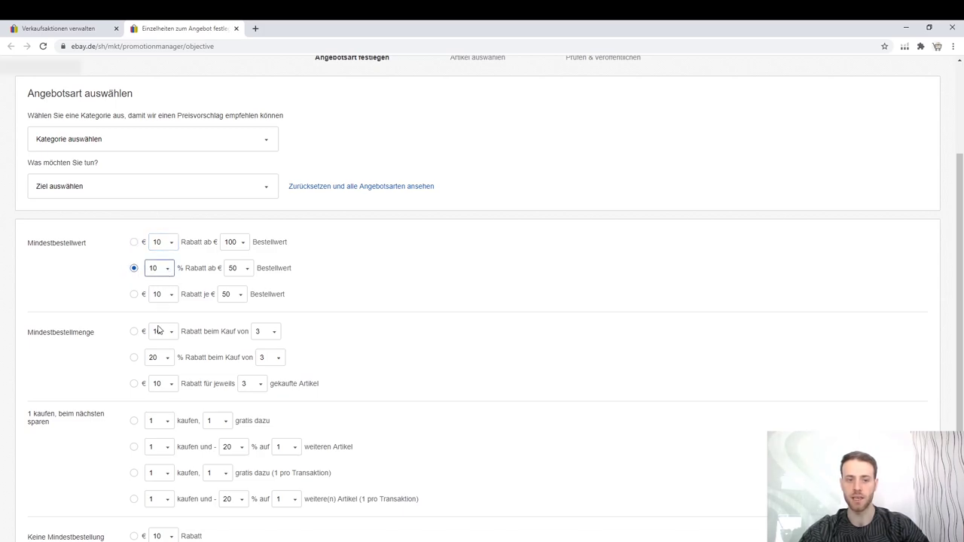
key("Tab")
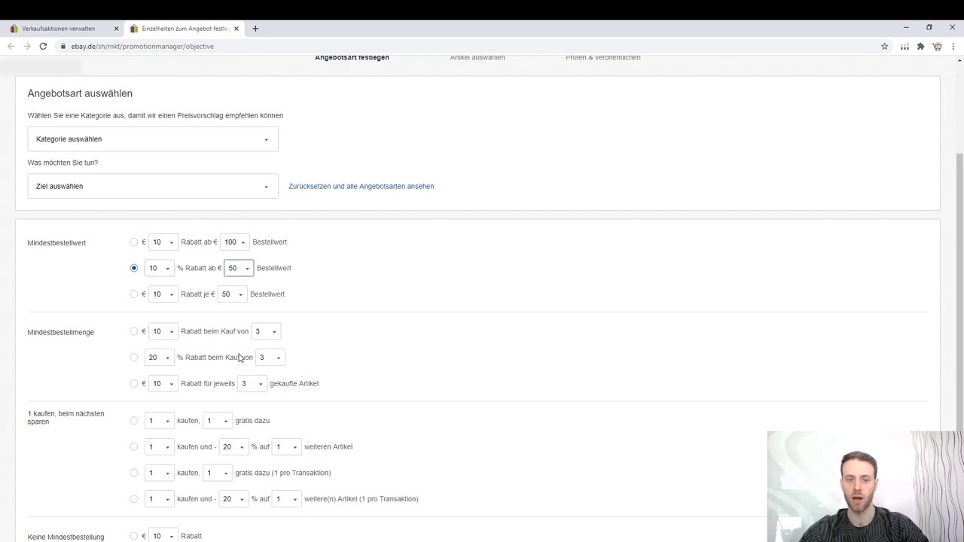
key("Down")
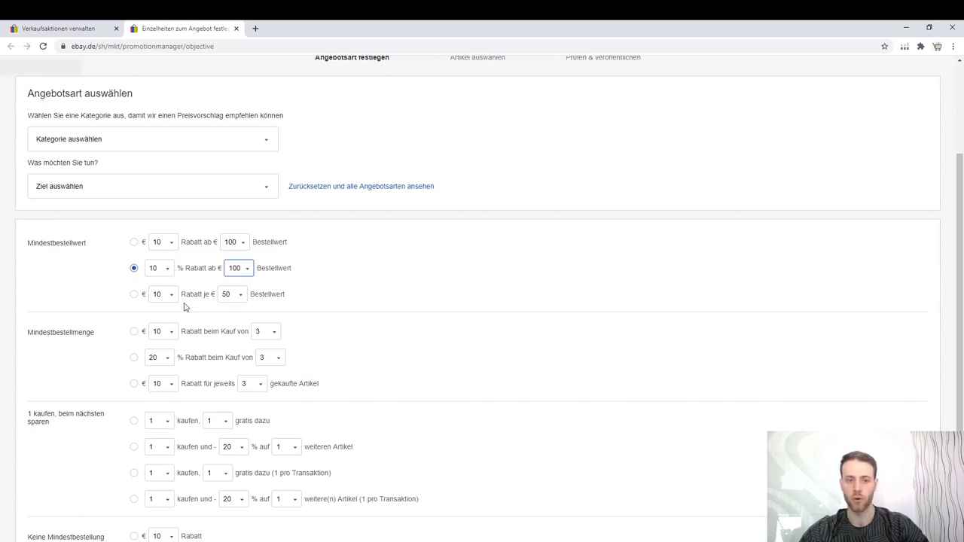
Step: Choose the recurring Mindestbestellwert offer and set it to €10 discount for every €100 of order value
left_click(134, 294)
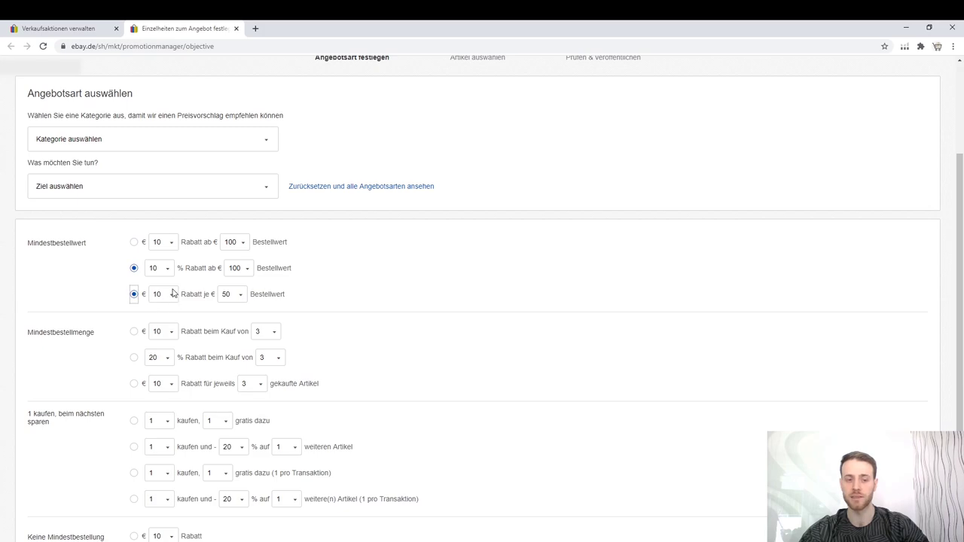
left_click(243, 300)
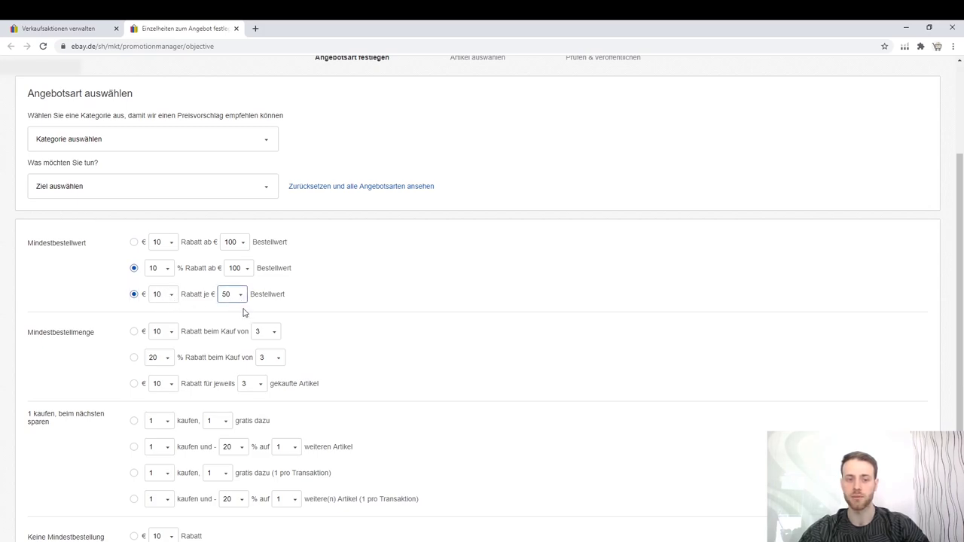
left_click(237, 431)
scroll(201, 306, "down", 1)
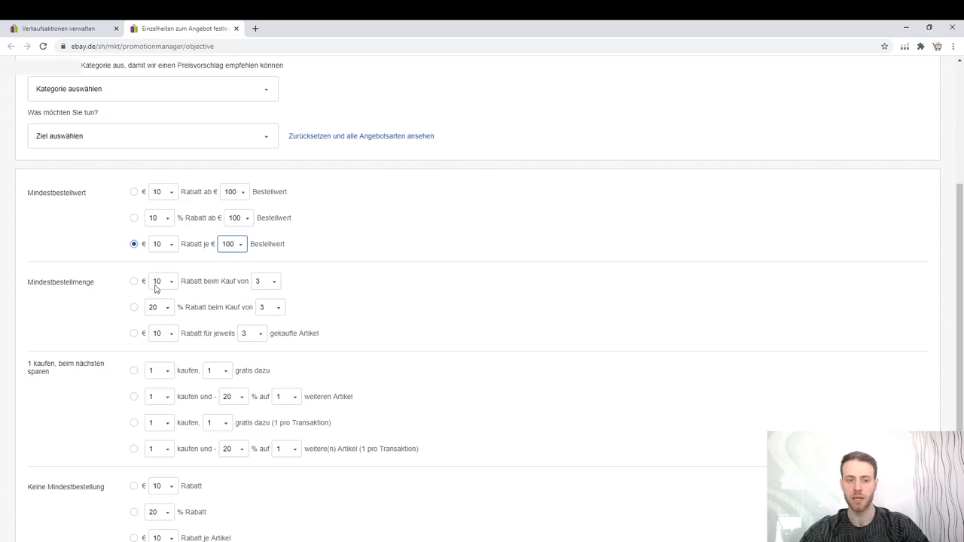
Step: Choose the percentage offer under Mindestbestellmenge and set it to 10 % discount when buying 3 items
left_click(271, 284)
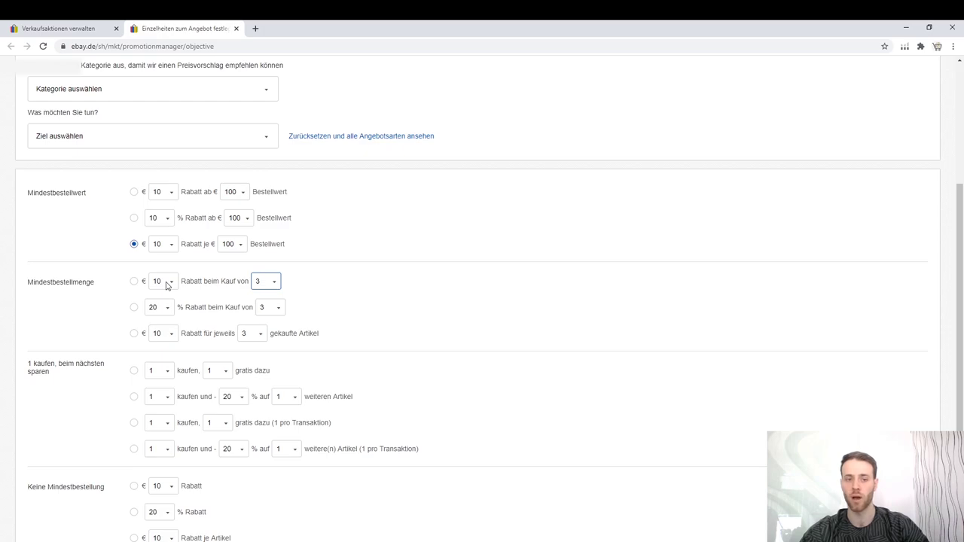
left_click(134, 309)
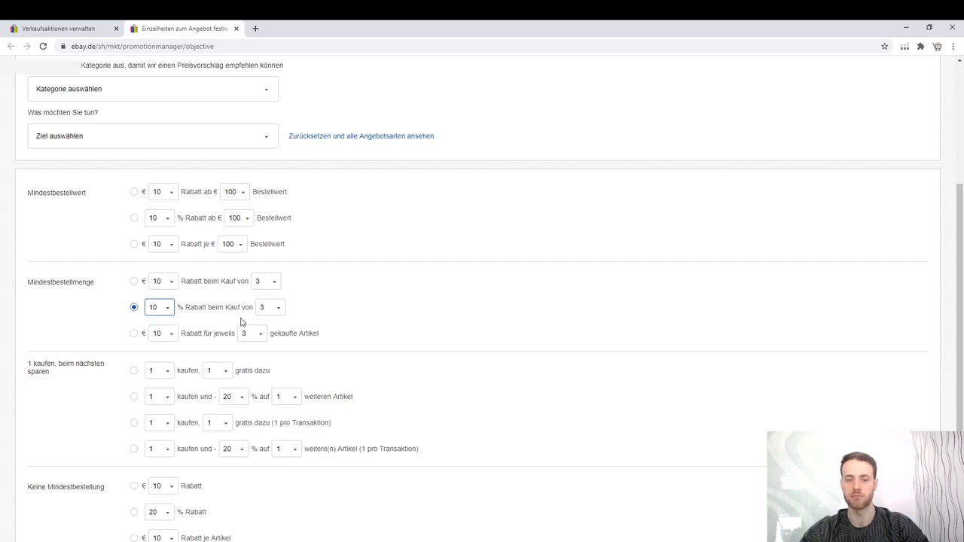
scroll(205, 316, "down", 3)
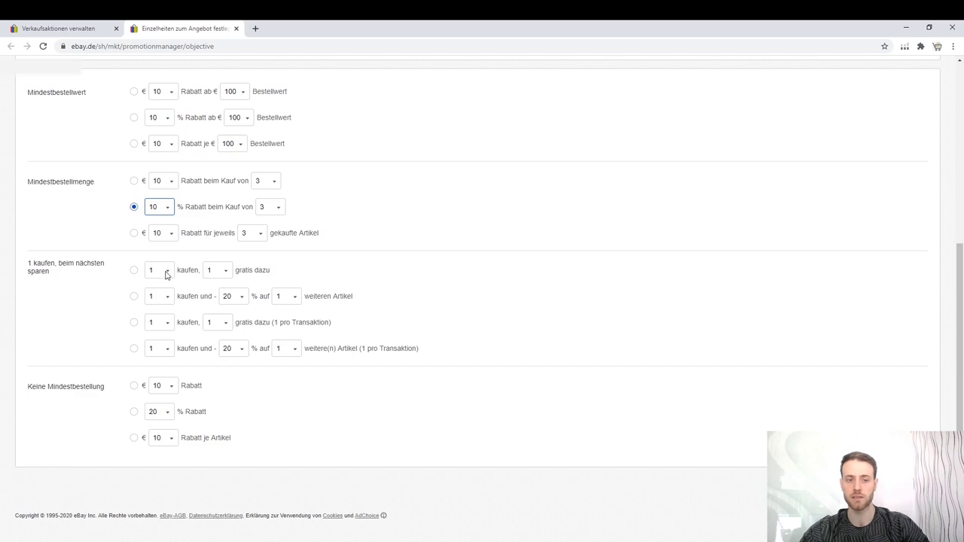
Step: Choose the offer that gives 1 item free when buying 1, without the per-transaction limit
left_click(135, 278)
left_click(134, 271)
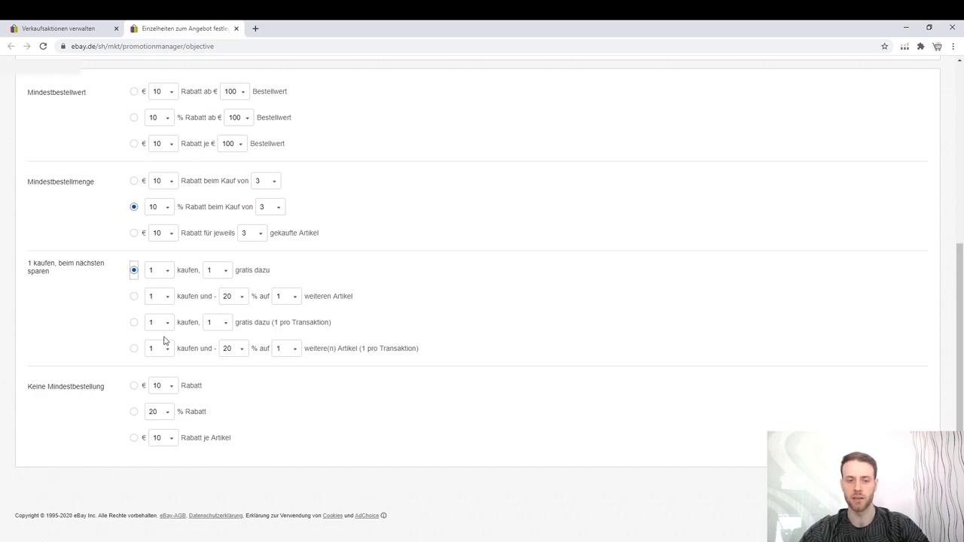
scroll(133, 354, "up", 1)
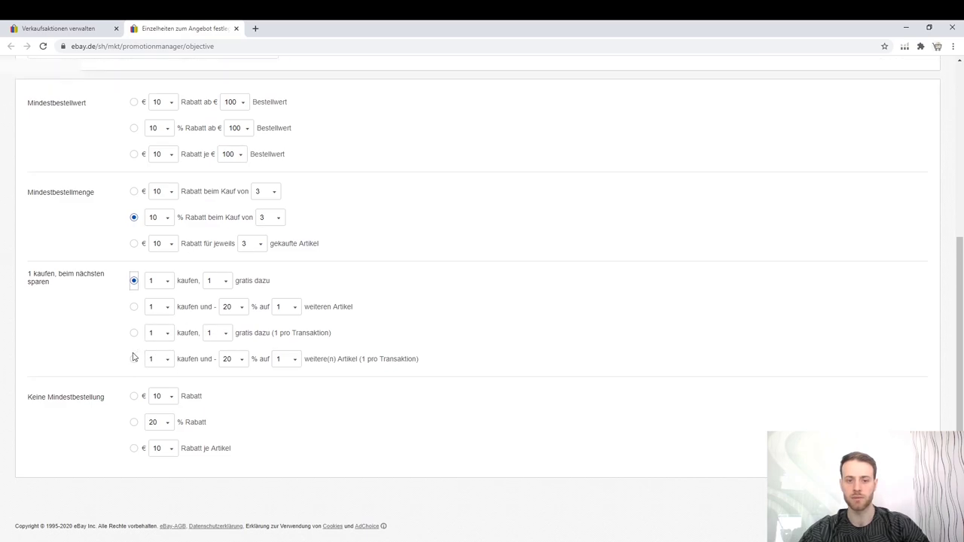
scroll(189, 336, "down", 1)
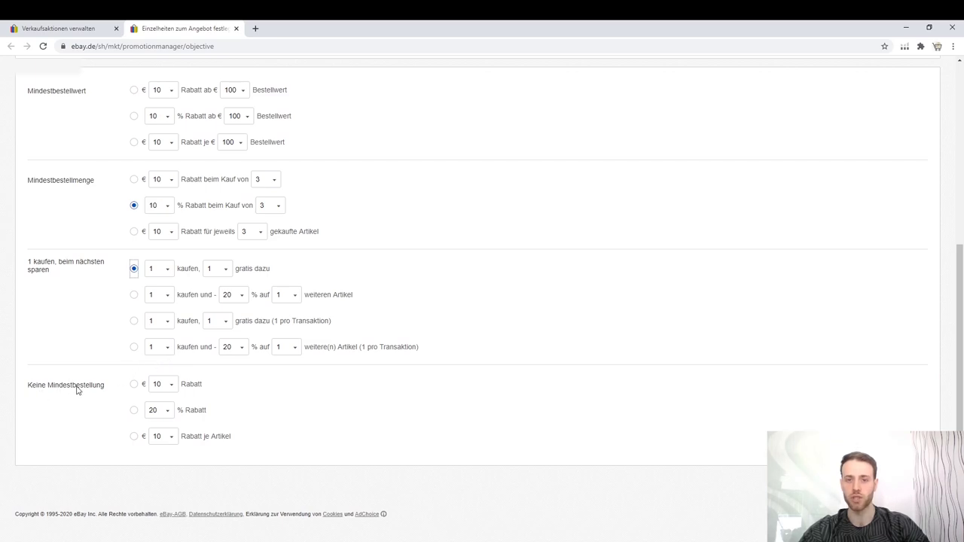
Step: Choose the €10 discount without a minimum order and continue to the item selection stage
left_click(136, 385)
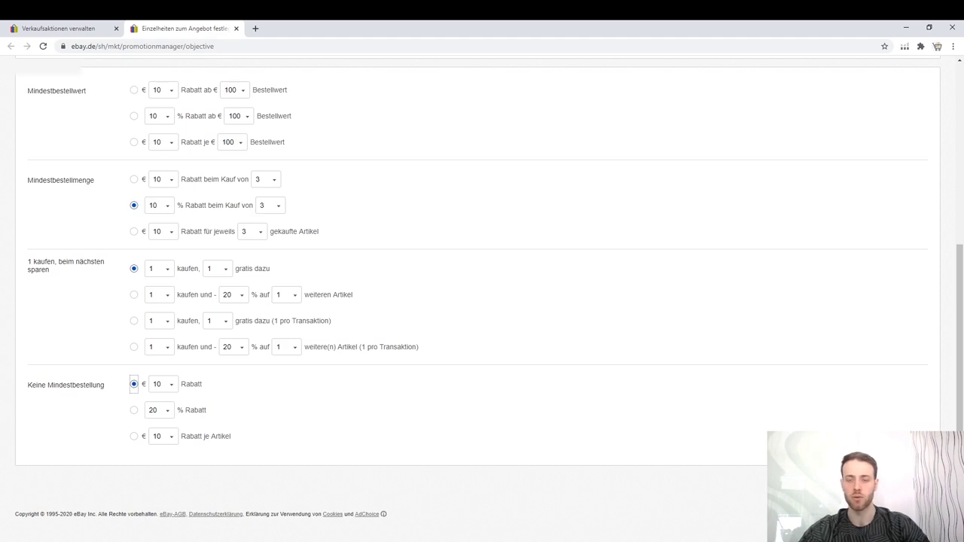
key("Return")
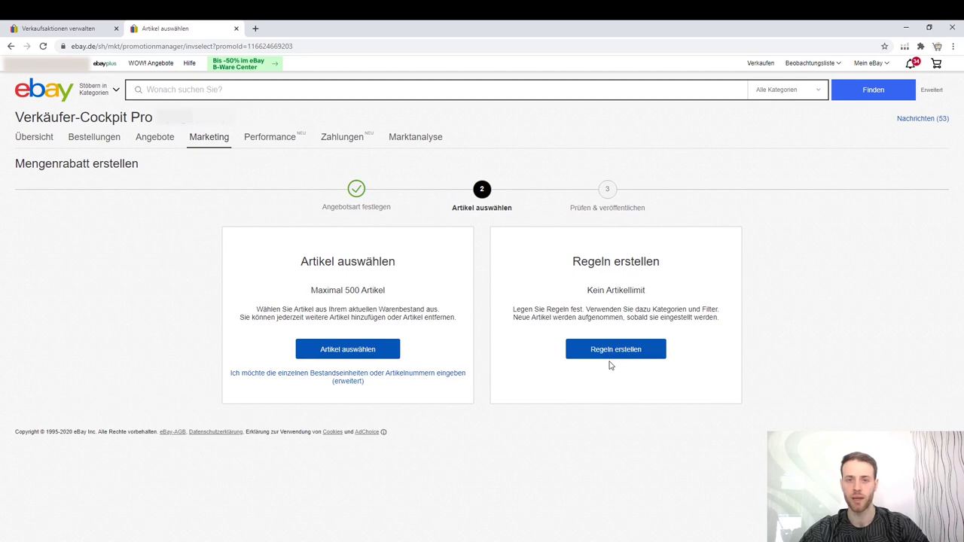
Step: Close the Mengenrabatt setup and start creating a Multi-Rabatt promotion from the Verkaufsaktionen page
left_click(68, 29)
left_click(236, 29)
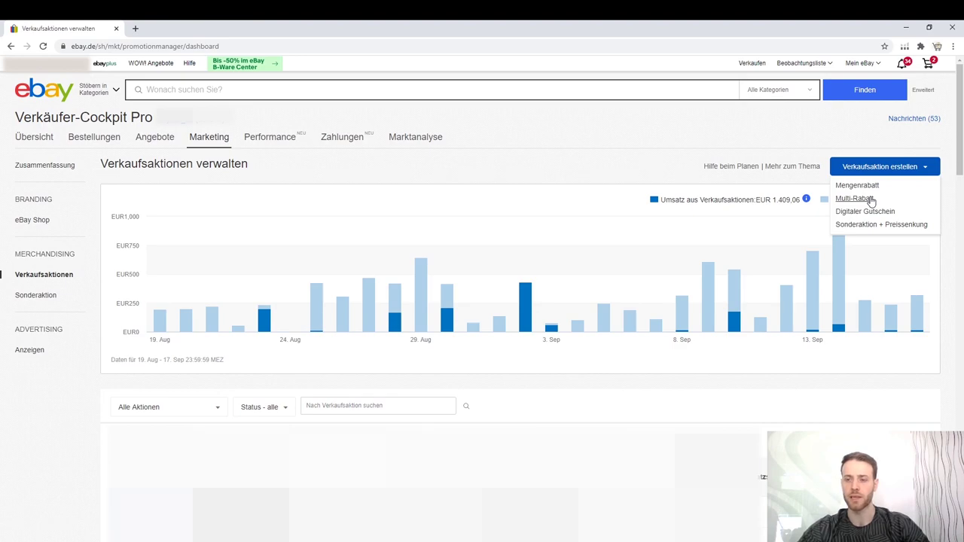
left_click(862, 202)
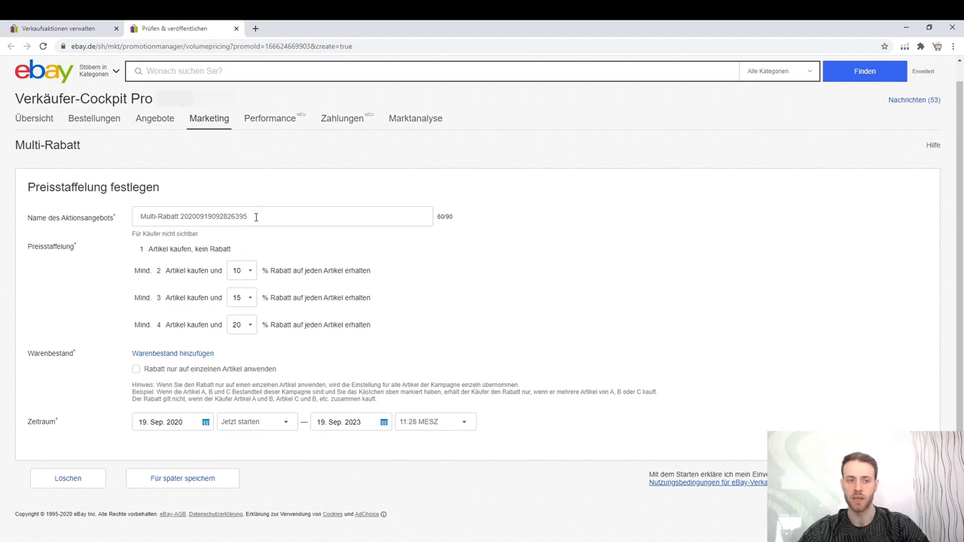
Step: Set the Multi-Rabatt price tiers to 5 % for at least 2 items and 8 % for at least 3
left_click_drag(264, 217, 144, 215)
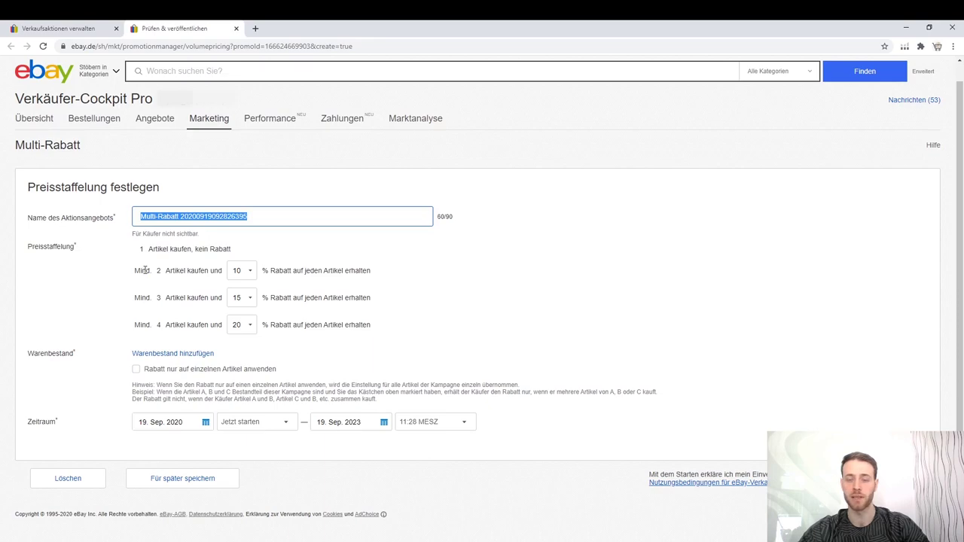
left_click(251, 273)
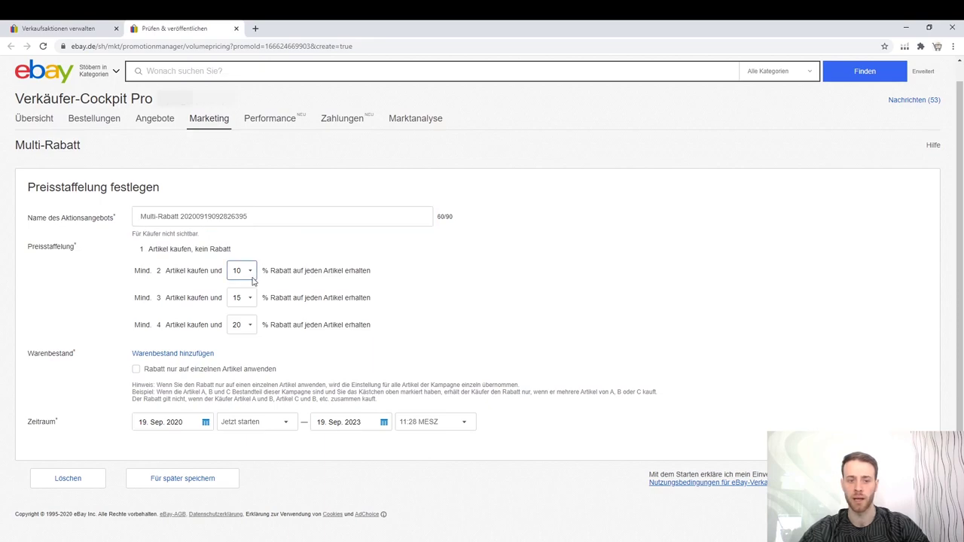
key("Up")
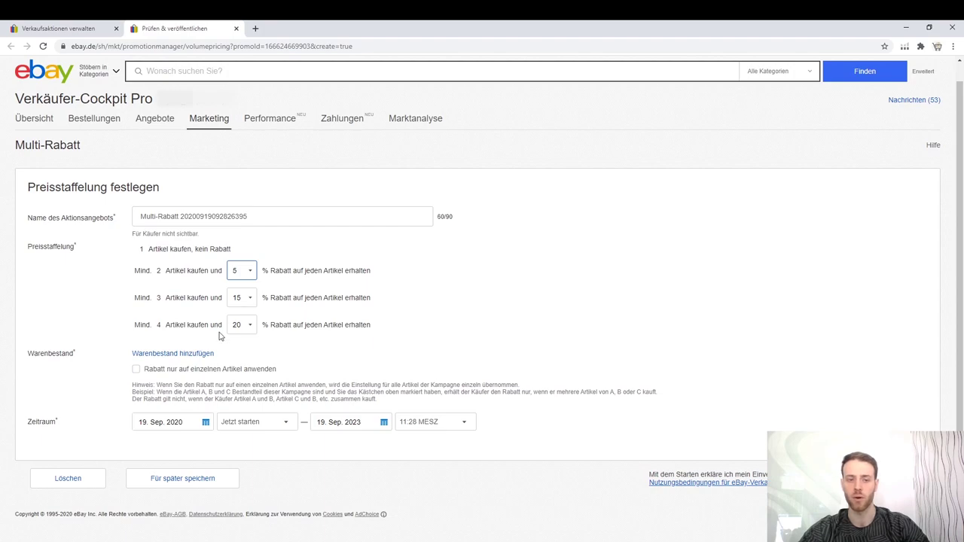
left_click(242, 302)
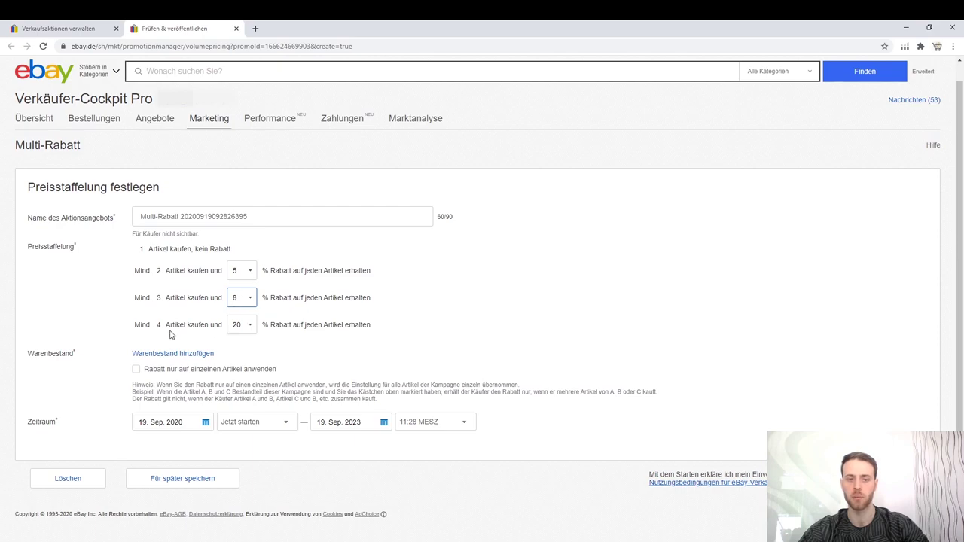
key("8")
key("Tab")
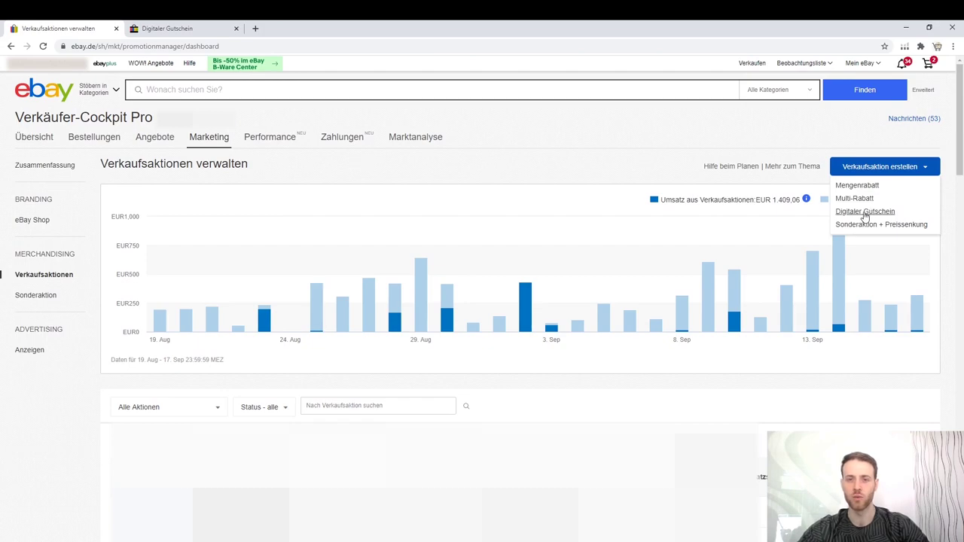
Step: Start creating a Digitaler Gutschein and choose Mindestbestellmenge as the condition for its discount
left_click(865, 212)
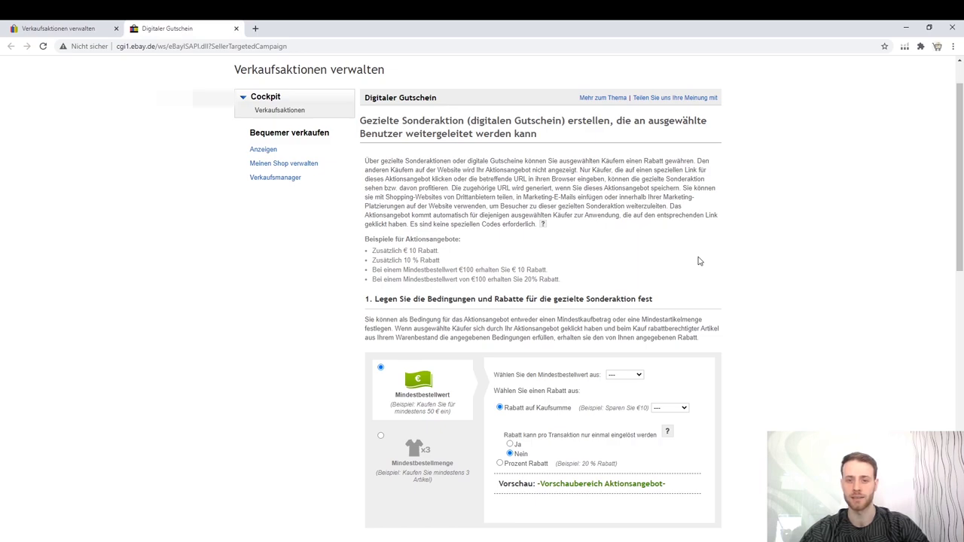
scroll(699, 260, "down", 1)
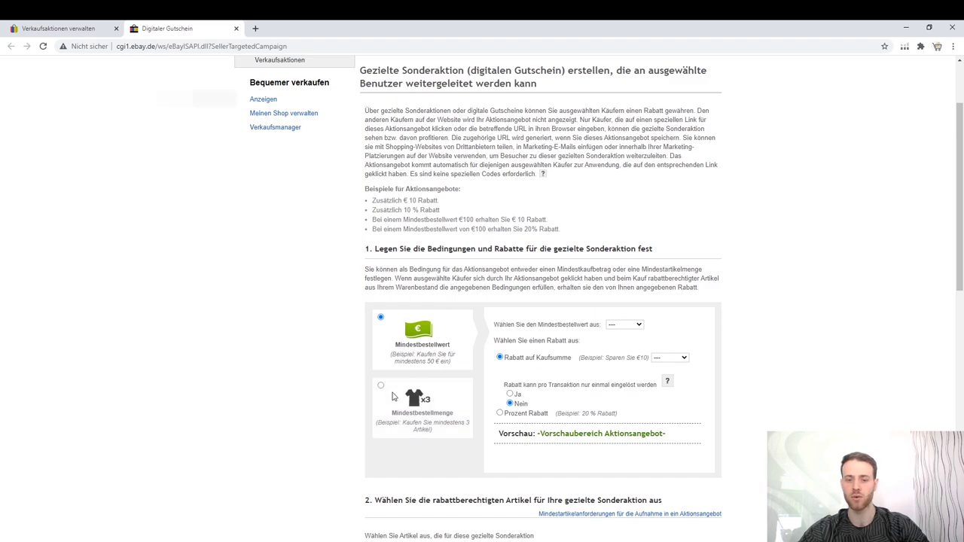
left_click(381, 388)
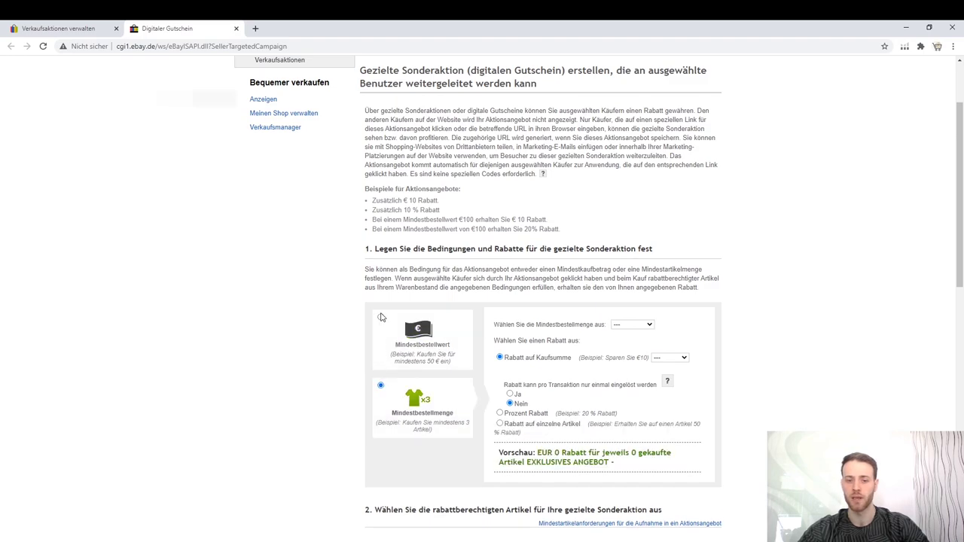
Step: Switch the voucher condition to Mindestbestellwert with a €100 minimum and a €10 discount on the purchase total
left_click(380, 317)
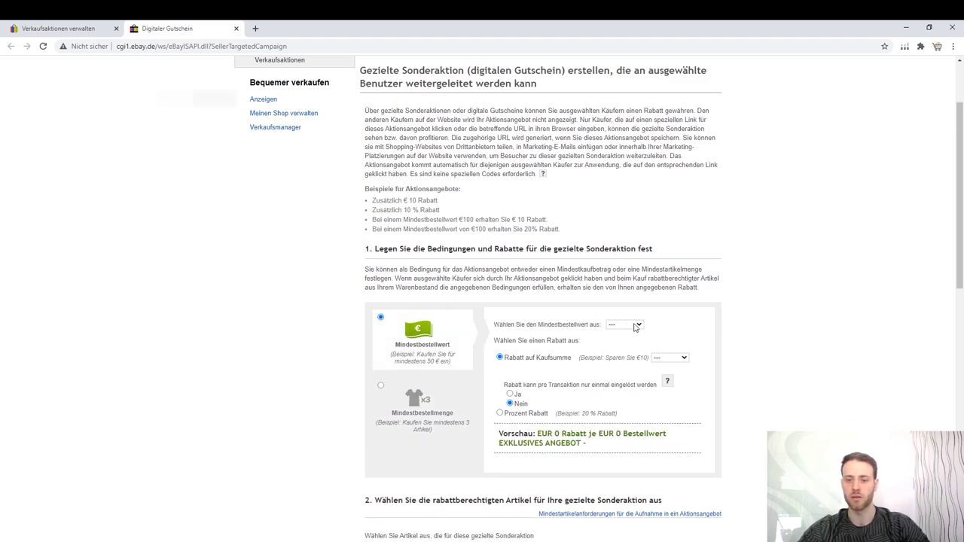
left_click(618, 404)
left_click(672, 365)
left_click(669, 397)
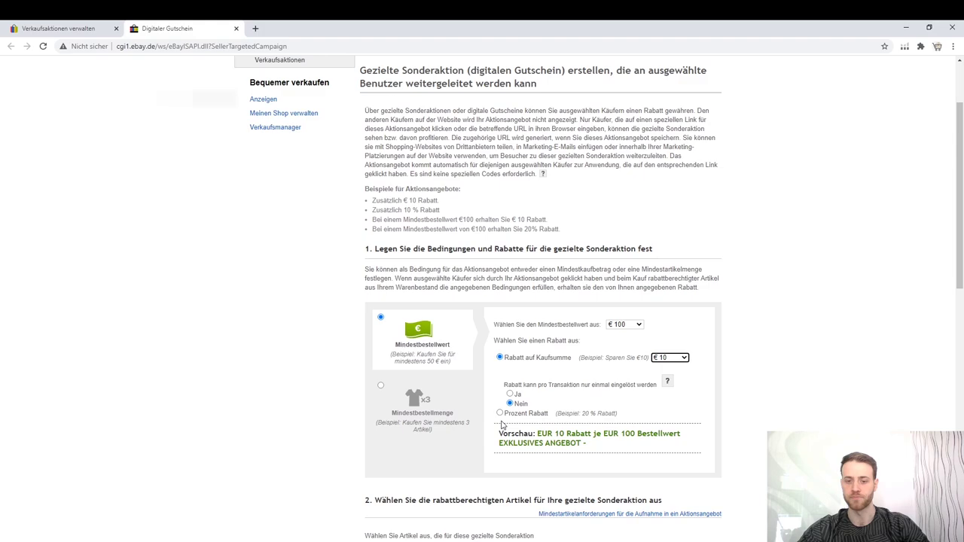
Step: Change the voucher discount to Prozent Rabatt at 15 % and highlight the offer's preview text
left_click(499, 413)
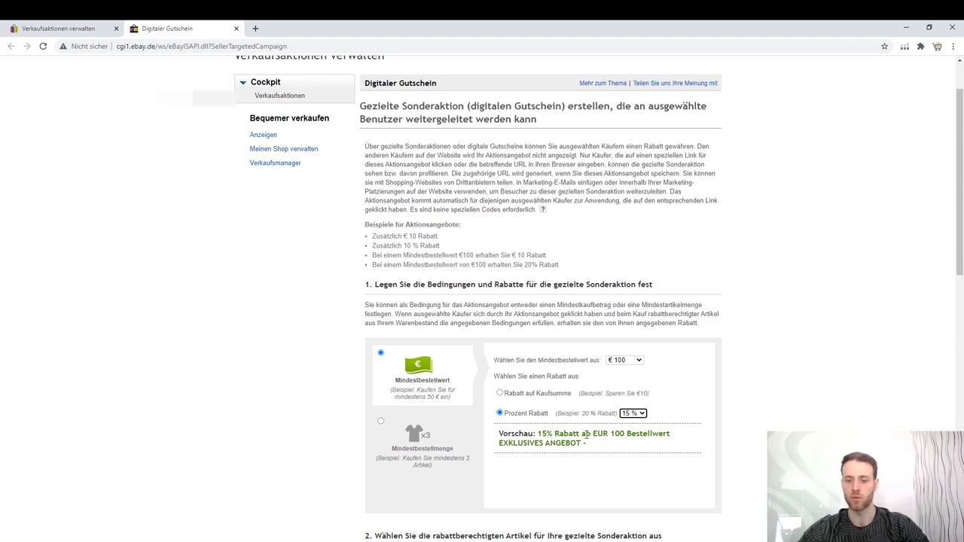
left_click_drag(599, 446, 538, 434)
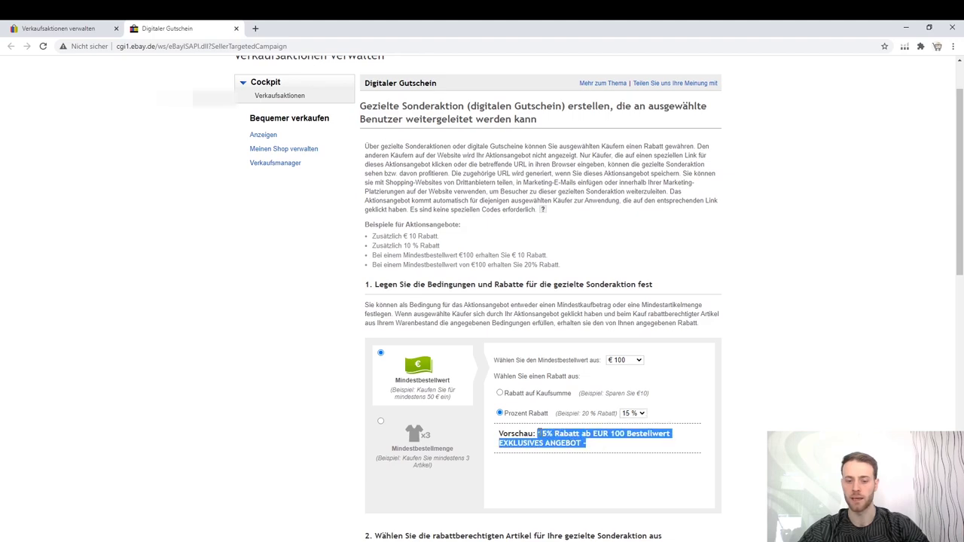
left_click(567, 465)
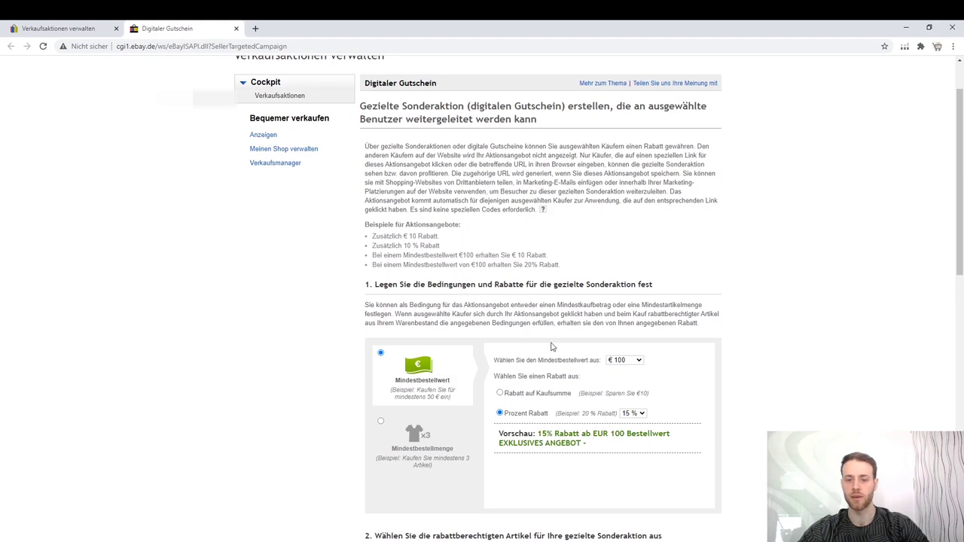
Step: Examine the voucher form's sections for eligible items, item description and promotion scheduling
scroll(552, 347, "down", 3)
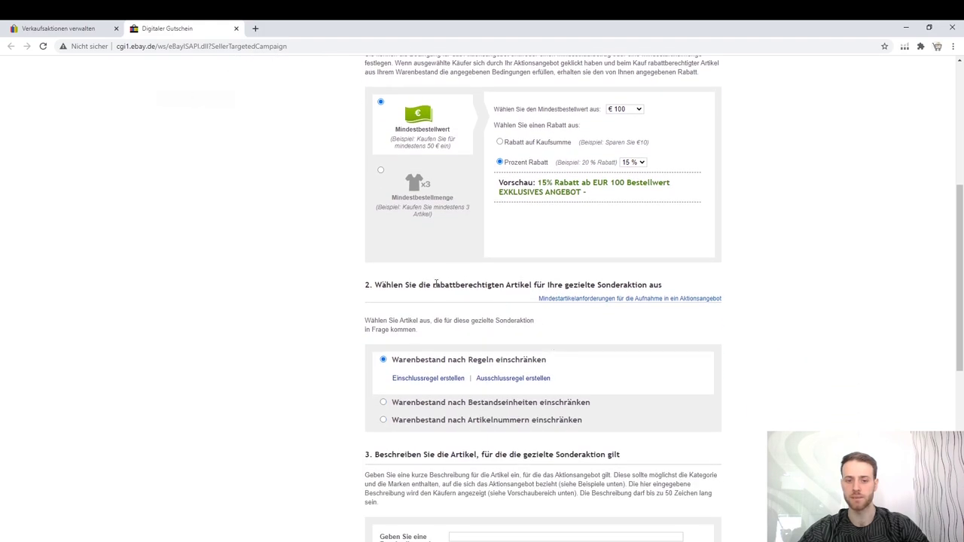
scroll(437, 281, "down", 1)
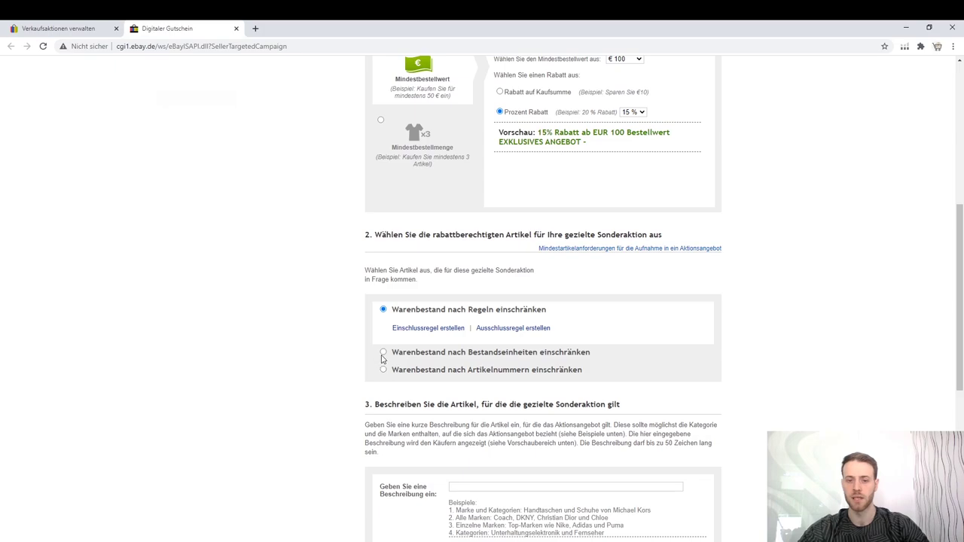
scroll(388, 370, "down", 3)
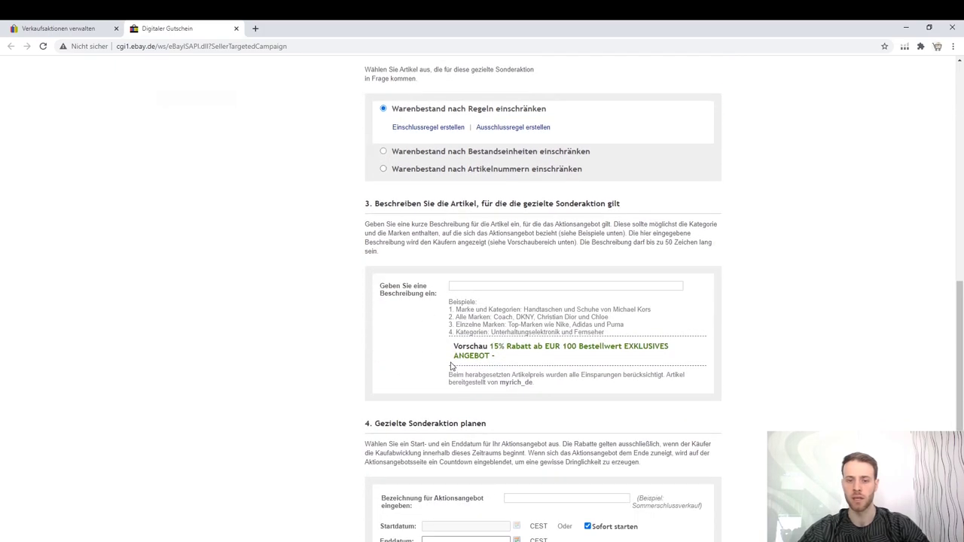
scroll(444, 403, "down", 1)
scroll(442, 406, "down", 1)
left_click(487, 388)
scroll(489, 389, "up", 7)
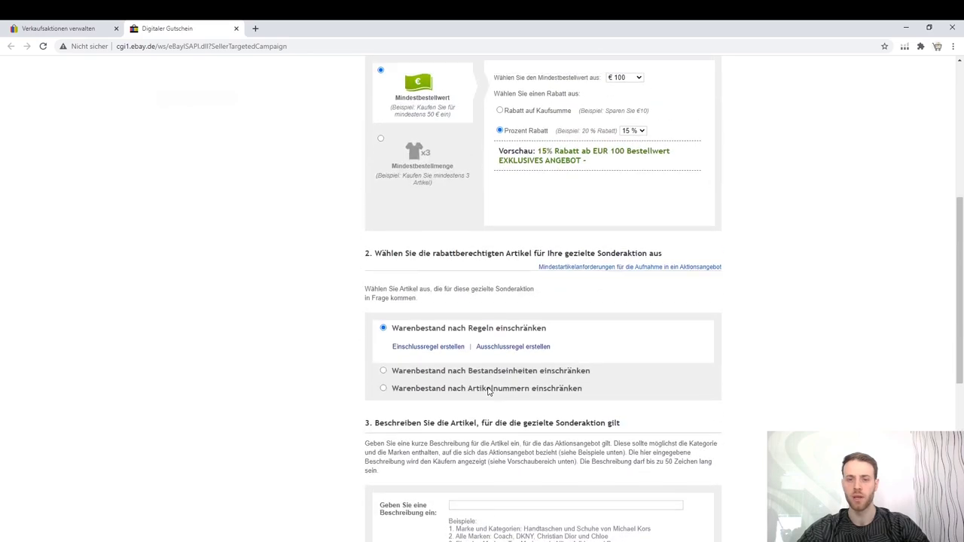
scroll(489, 391, "up", 2)
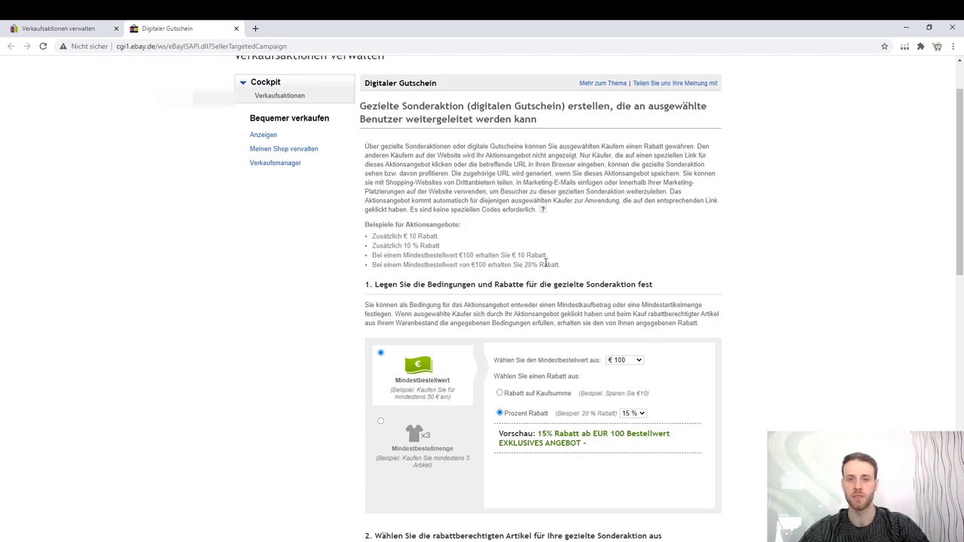
Step: Close the Digitaler Gutschein form and start creating a Sonderaktion + Preissenkung in a new browser tab
key("ctrl+w")
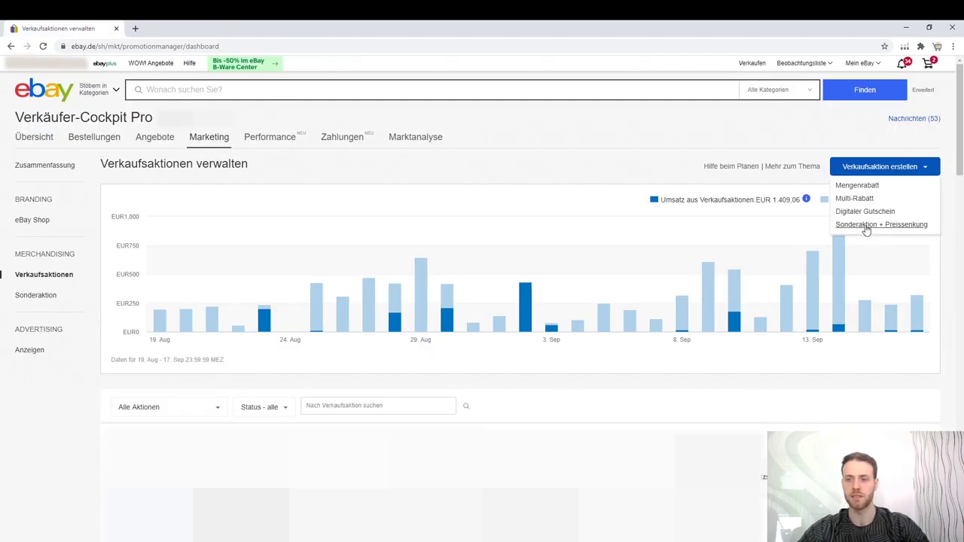
left_click(867, 225, "ctrl")
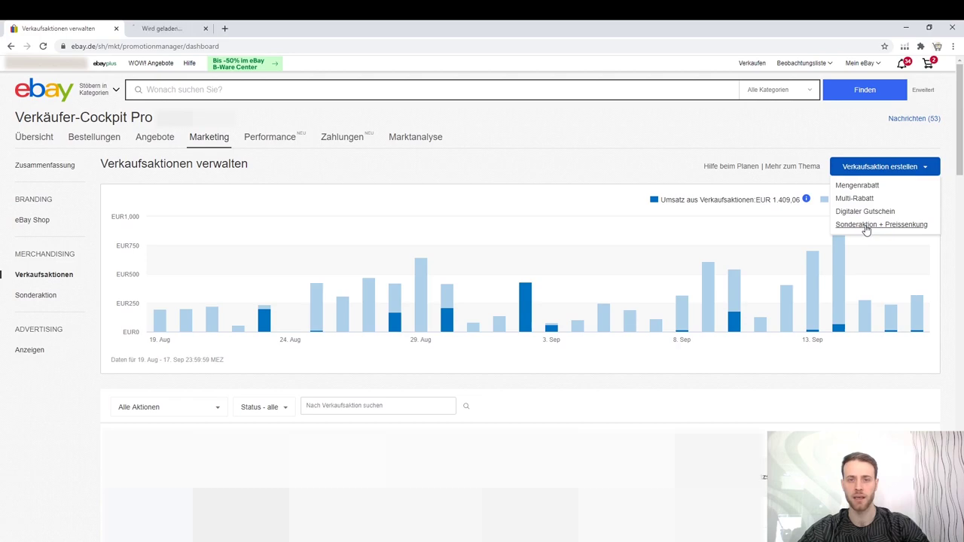
key("ctrl+Tab")
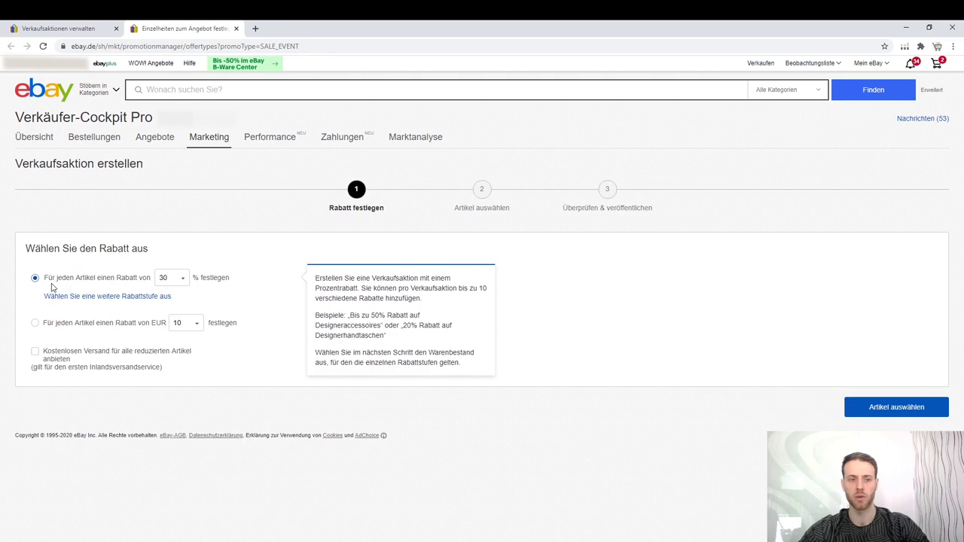
Step: Set the percentage discount for each item in the Sonderaktion to 5 %
left_click(169, 279)
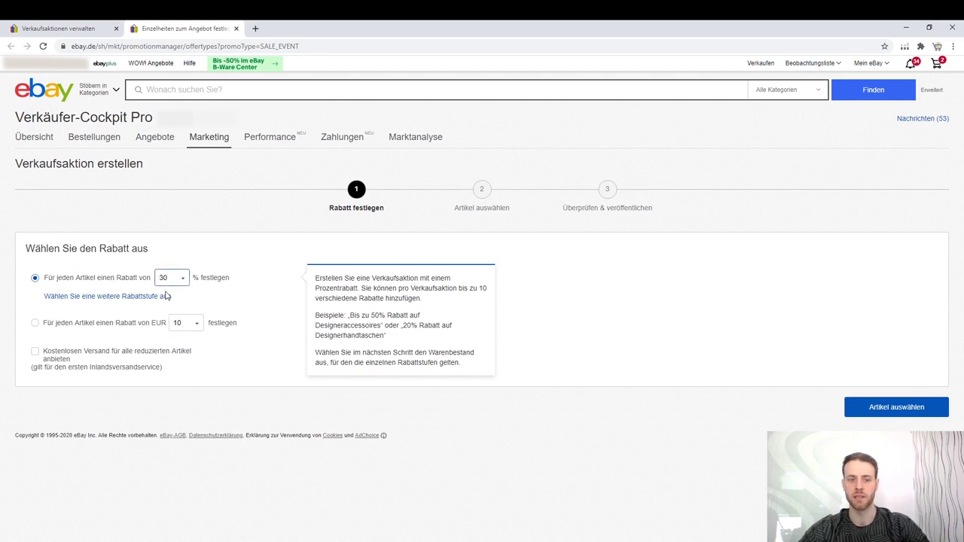
key("5")
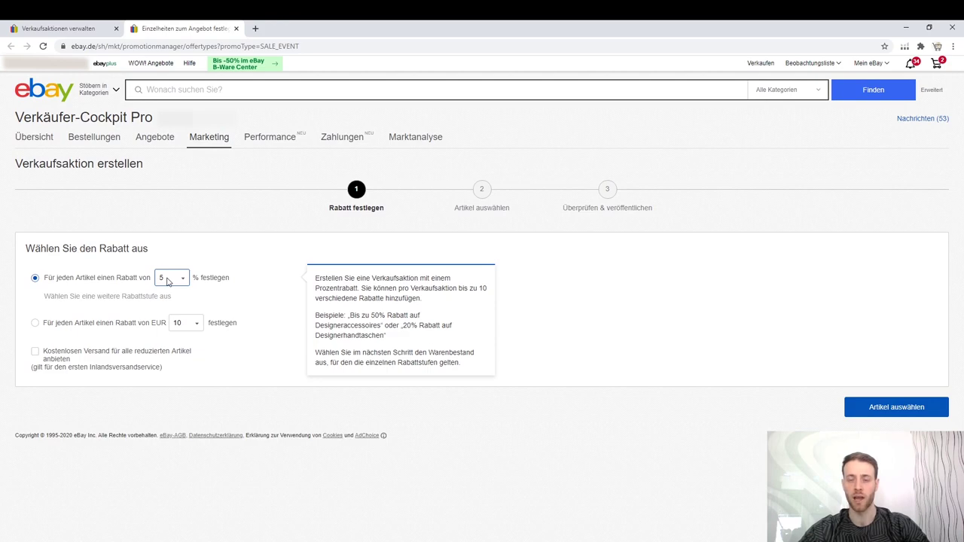
key("shift+Tab")
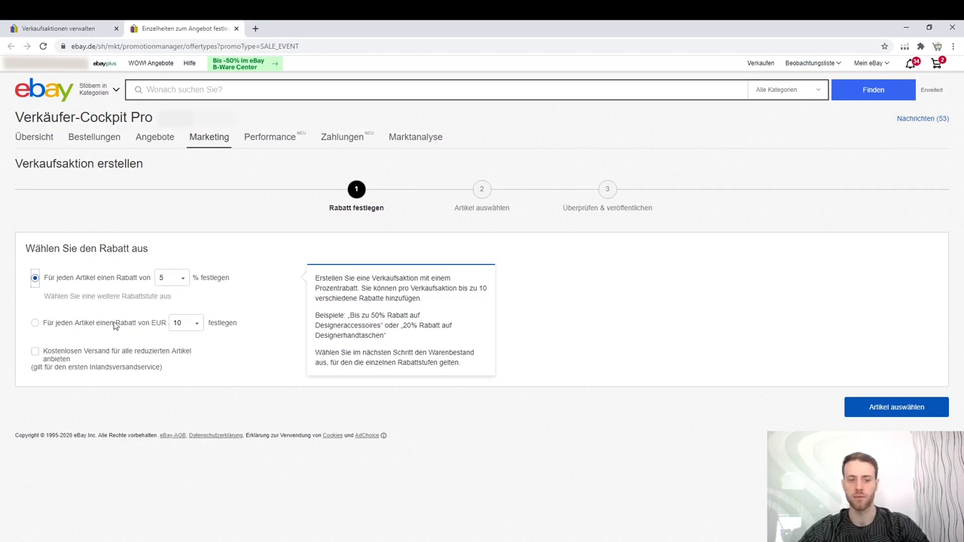
Step: Choose the fixed discount of EUR 10 per item instead and return to the Verkaufsaktionen overview page
left_click(42, 325)
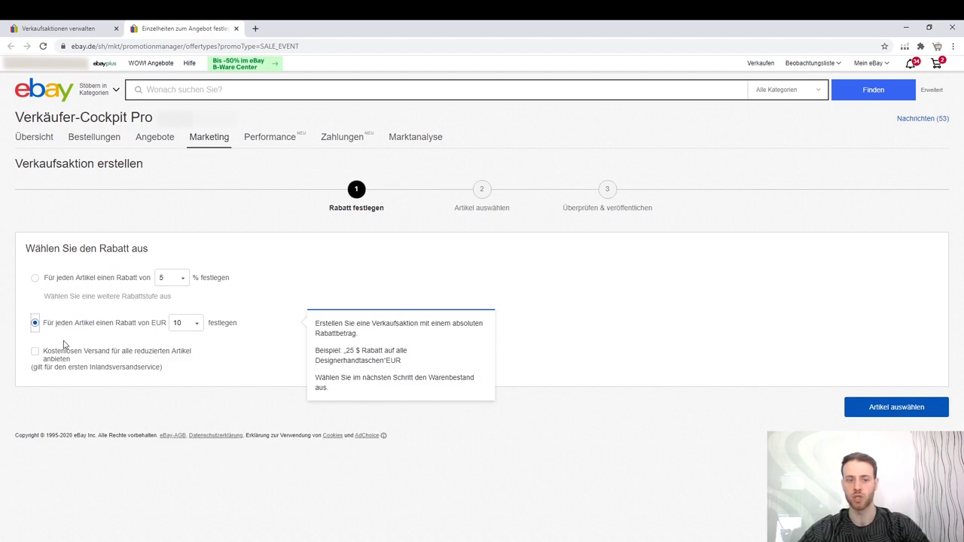
left_click(63, 345)
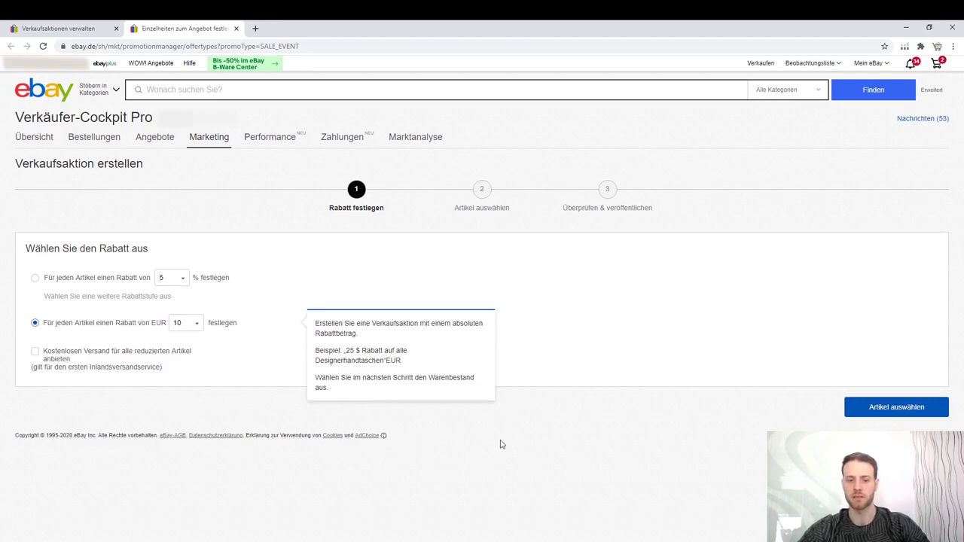
left_click(895, 410)
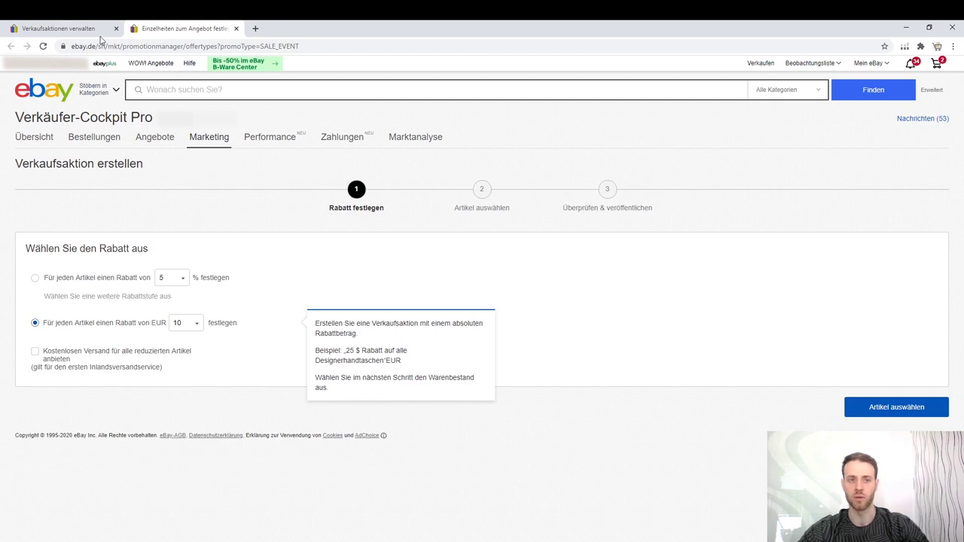
key("ctrl+shift+Tab")
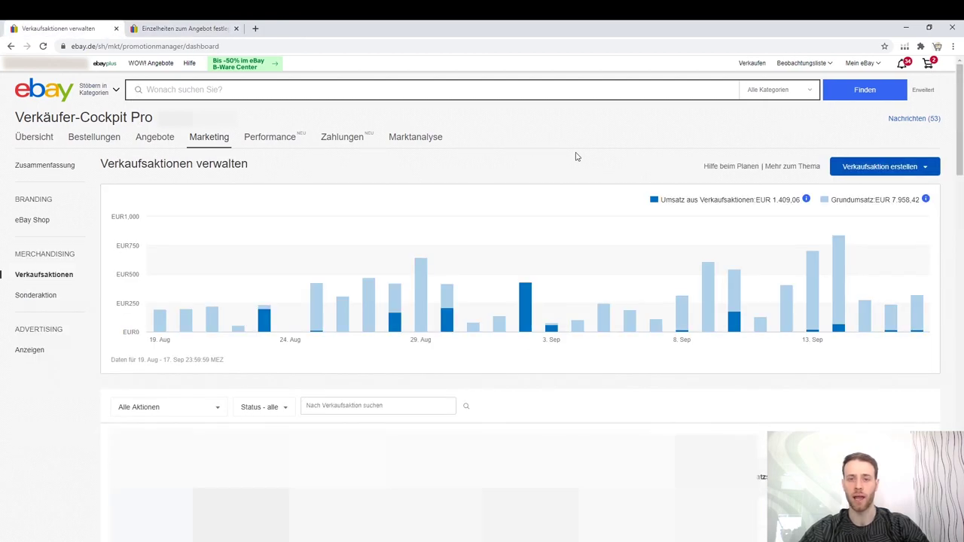